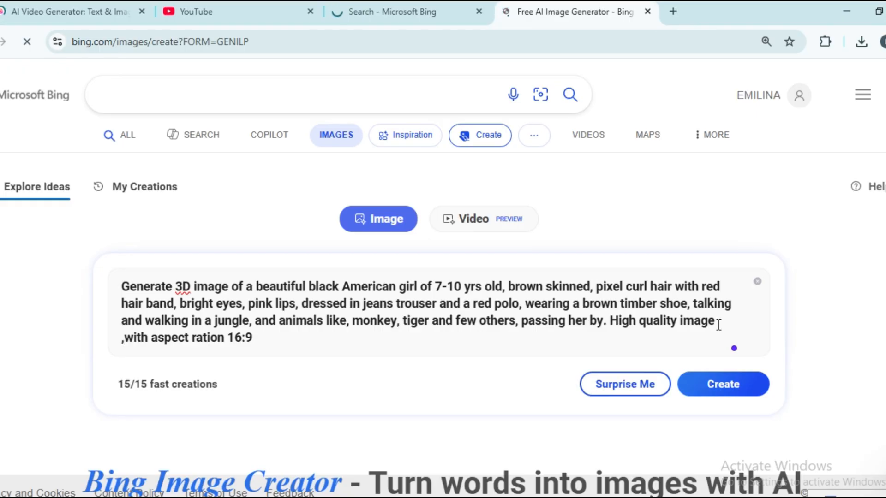
Move the misplaced comma in the image prompt so it directly follows "High quality image"
key("BackSpace")
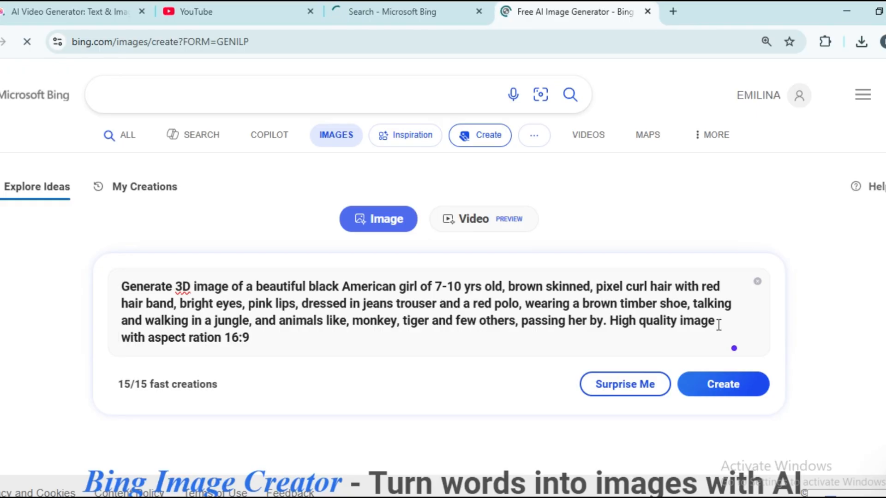
key("BackSpace")
type(", u")
type("l")
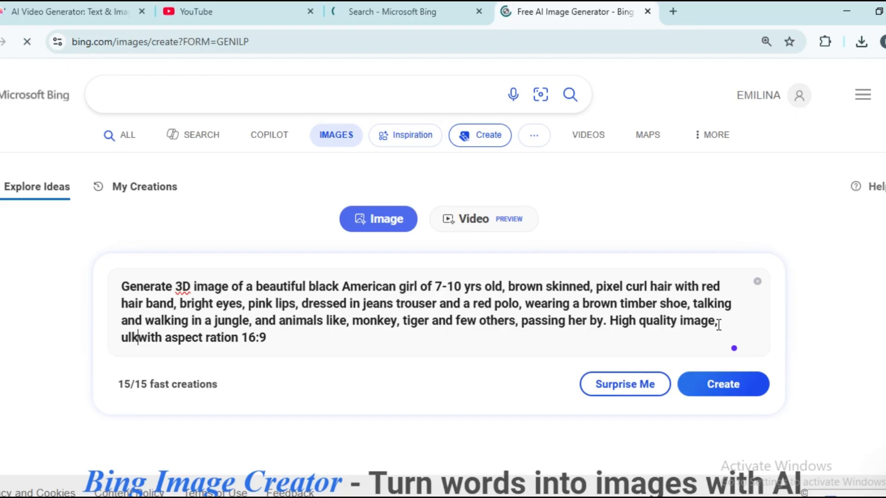
type("k")
key("BackSpace")
key("BackSpace")
type("ltra")
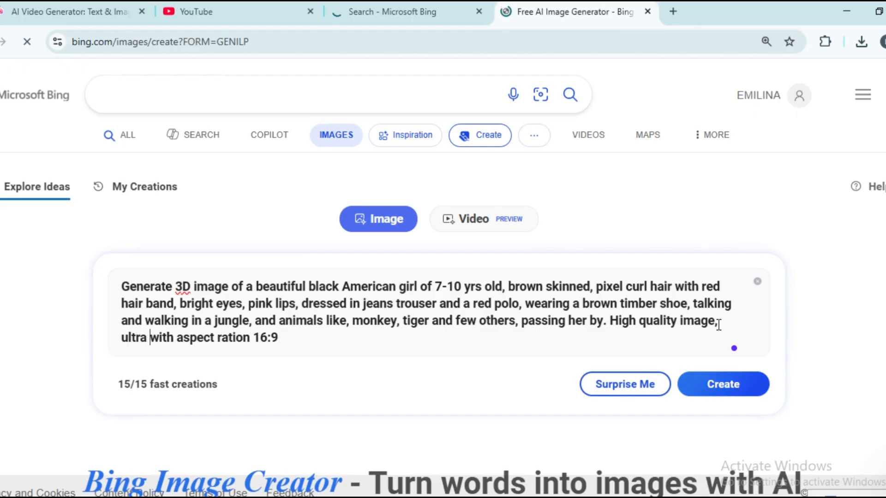
key("BackSpace")
key("BackSpace")
key("BackSpace")
key("BackSpace")
key("BackSpace")
key("BackSpace")
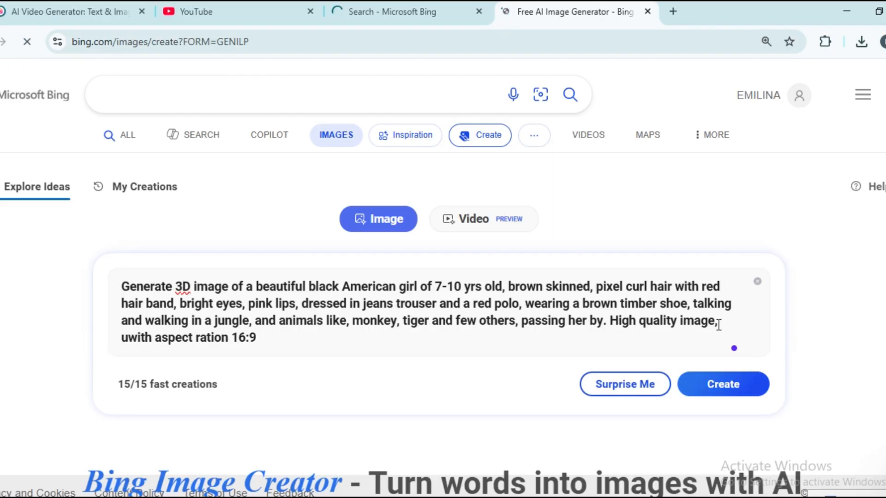
Correct the end of the prompt to "with aspect ratio 16:9. ultra 8k" and generate the images
left_click(352, 346)
type(".")
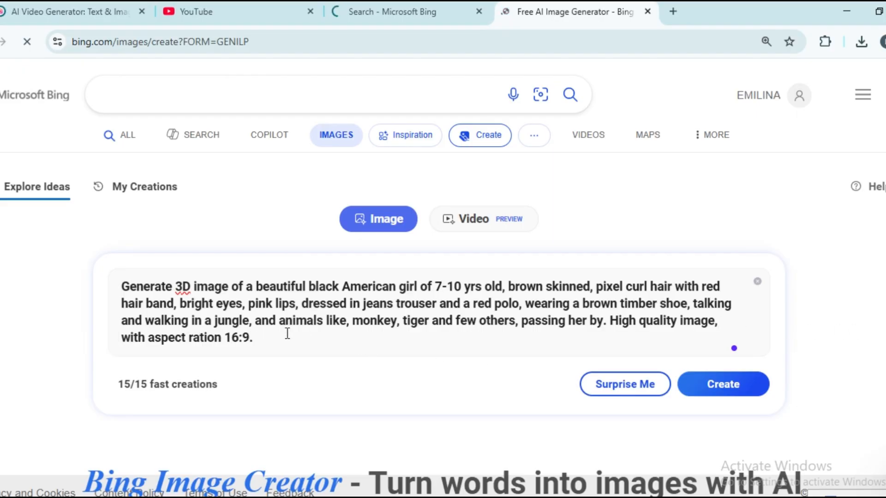
left_click(222, 338)
key("BackSpace")
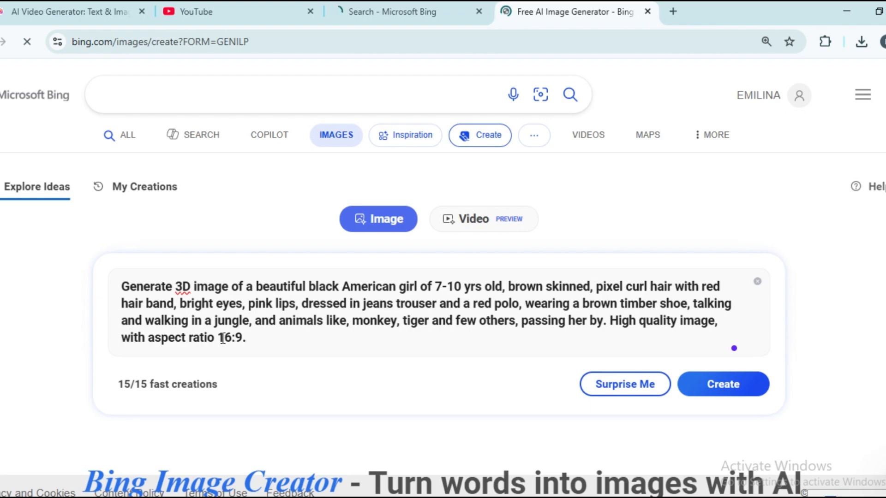
left_click(279, 350)
type("ultra 8k")
key("Return")
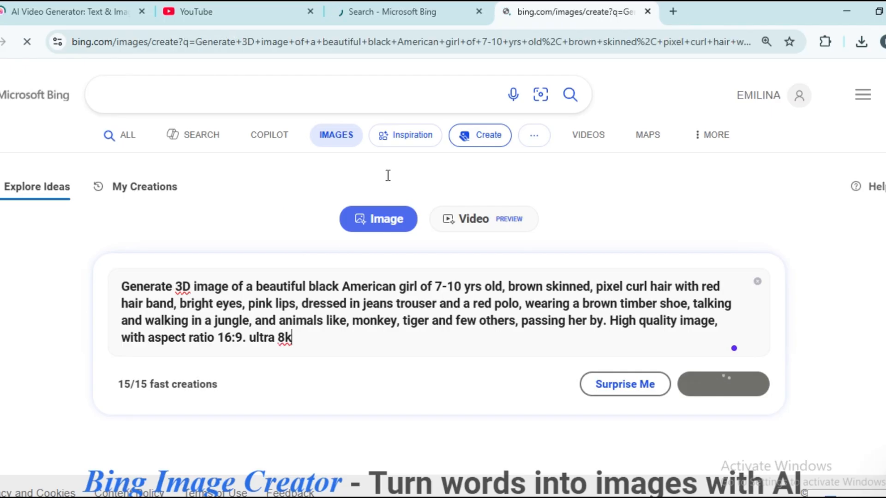
Open the generated image of the girl walking with the monkeys, tiger and red parrot, and download it
left_click(425, 8)
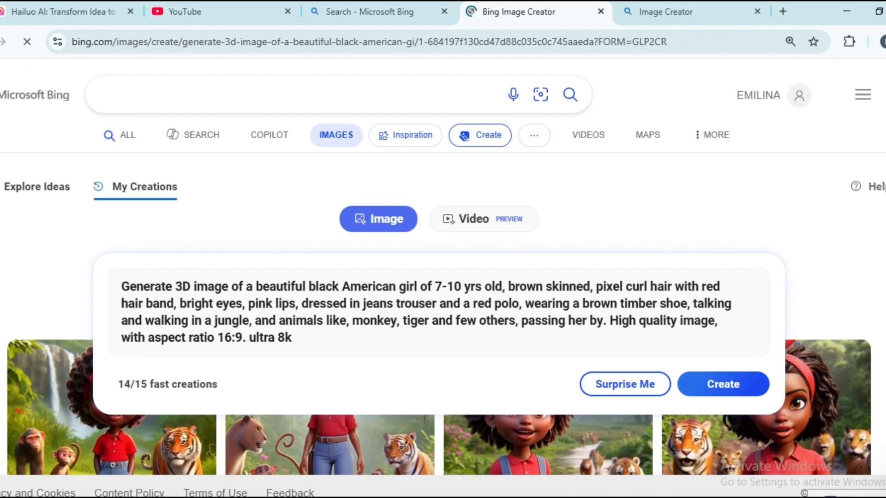
scroll(443, 277, "down", 2)
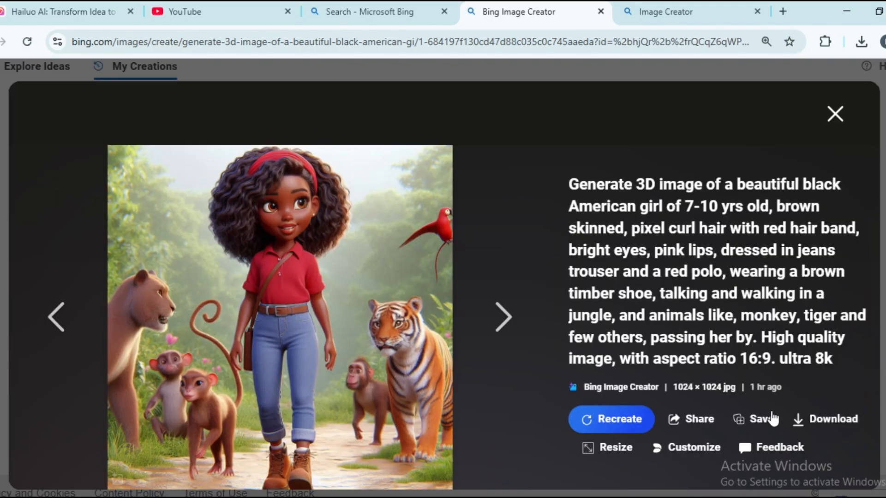
left_click(812, 419)
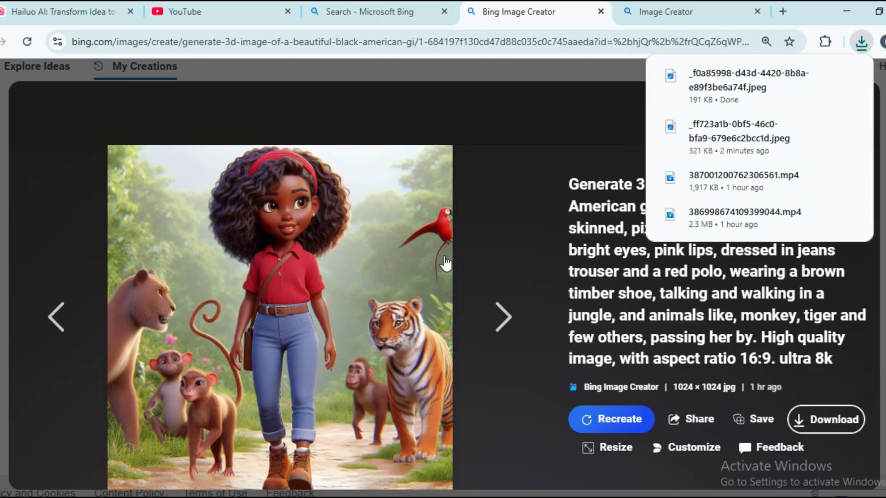
Browse the other generated images, return to the one with the red parrot and open its resize option
left_click(494, 316)
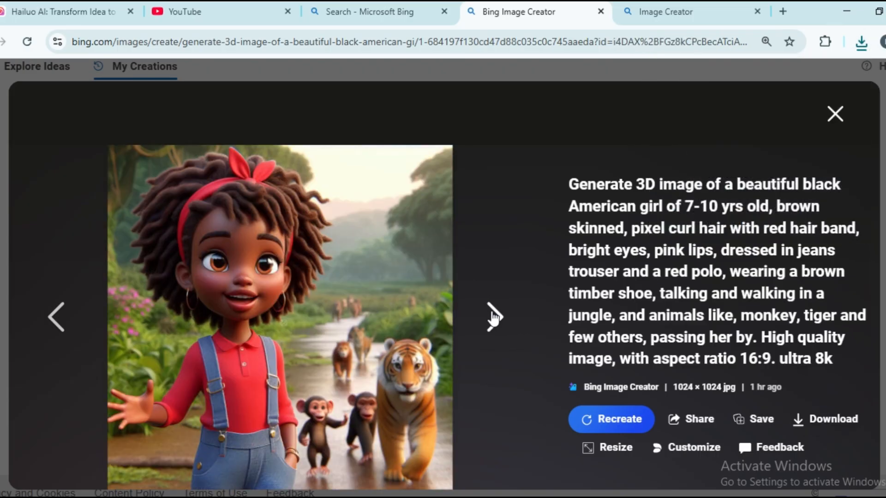
left_click(494, 316)
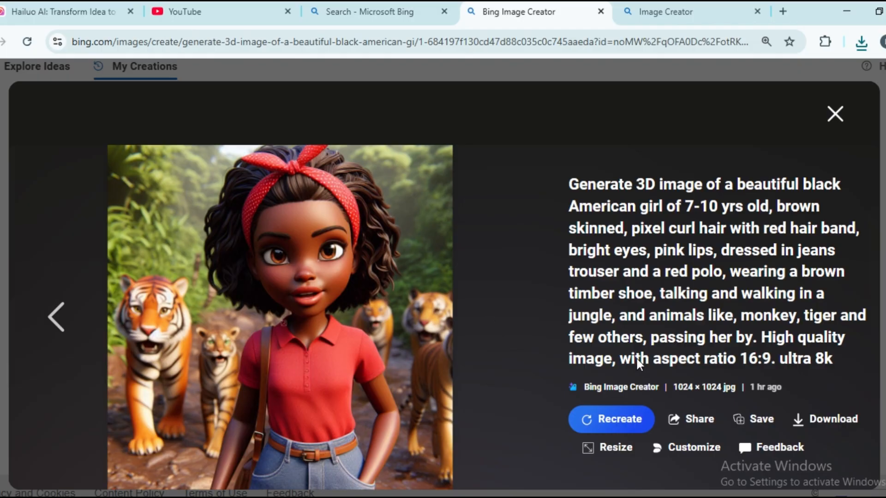
left_click(63, 318)
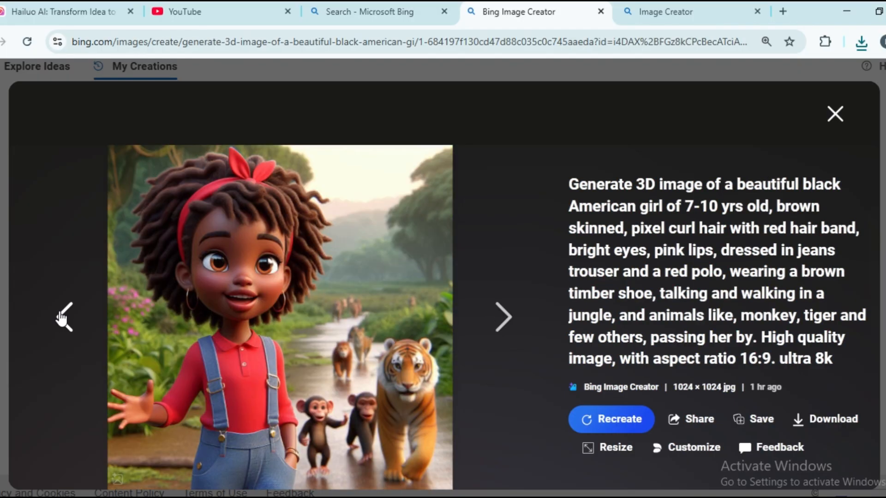
left_click(63, 318)
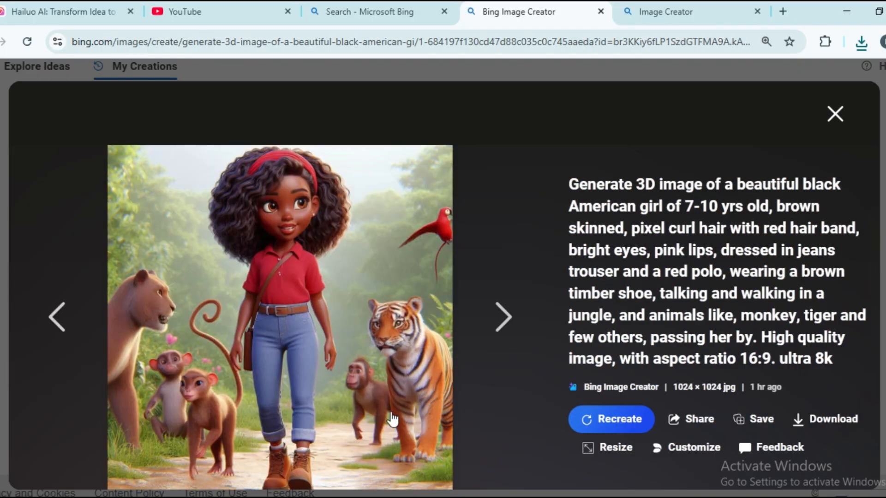
left_click(626, 452)
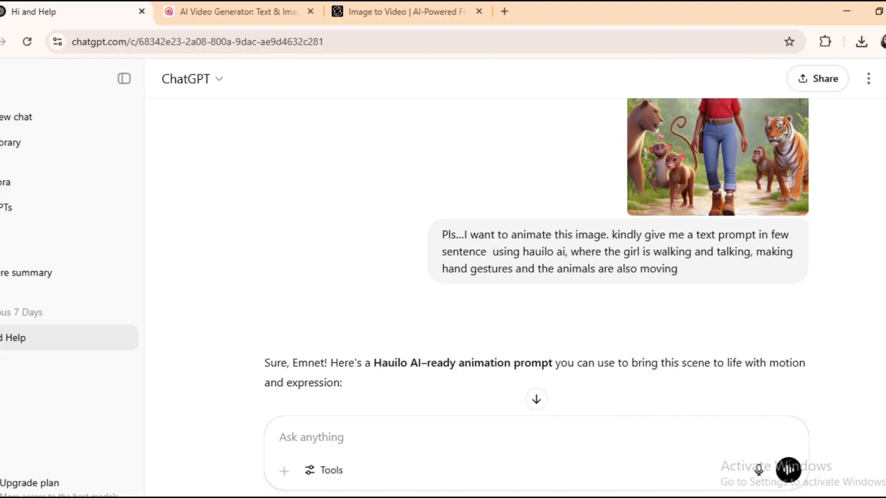
In the ChatGPT conversation, copy the full text prompt for the Hauilo AI animation scene
left_click(538, 401)
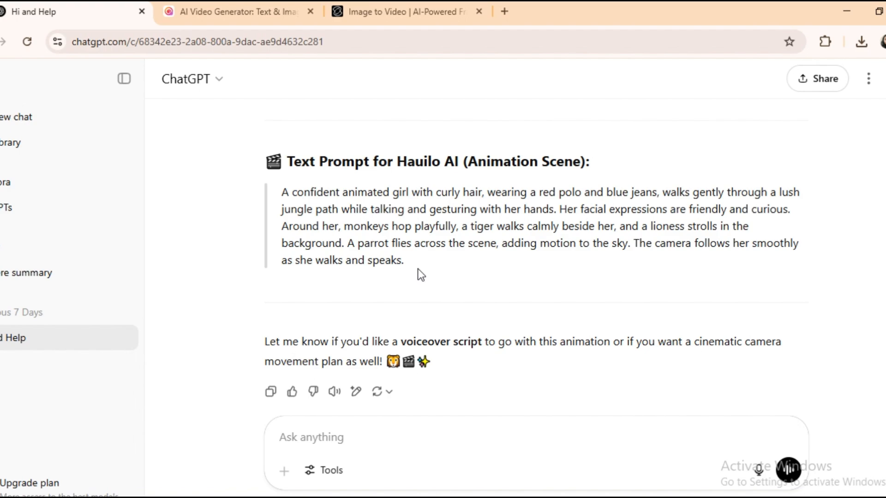
left_click_drag(408, 265, 278, 192)
key("ctrl+c")
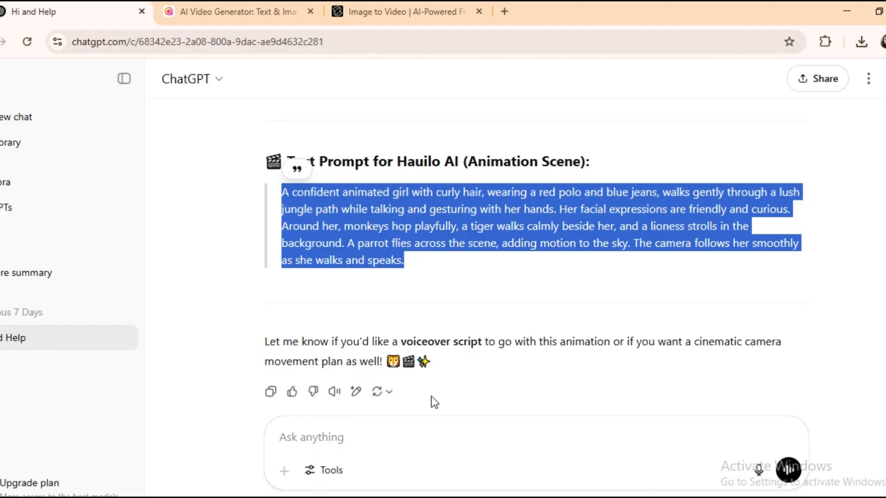
Switch to Hailuo AI and upload the "lion" image from the Downloads folder as the image-to-video source
left_click(238, 12)
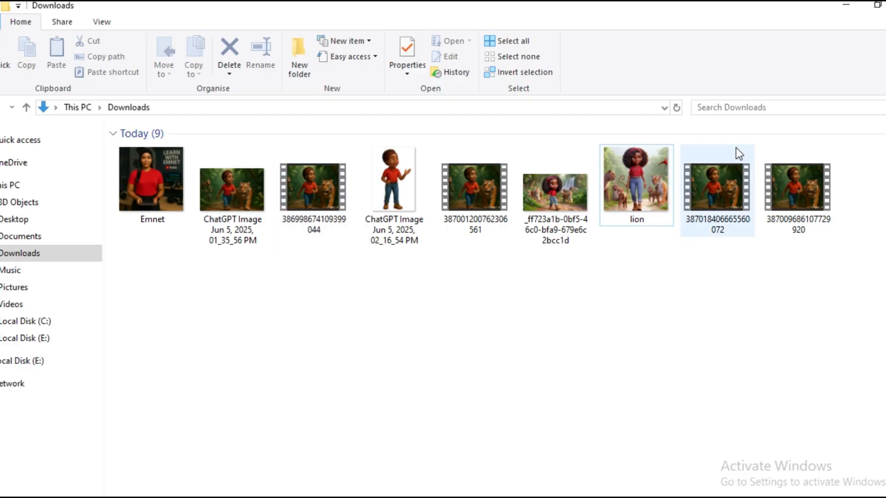
left_click_drag(627, 172, 261, 327)
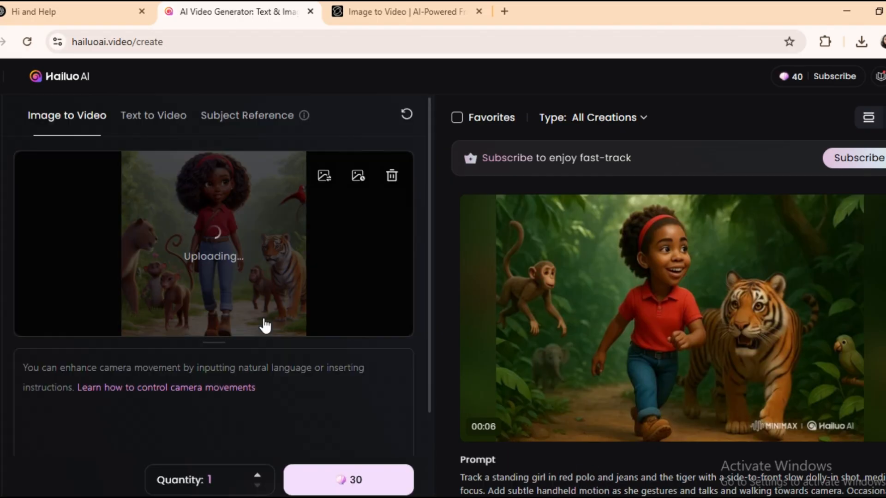
Paste the copied animation prompt, end it with "facing the camera." and generate one video
left_click(61, 382)
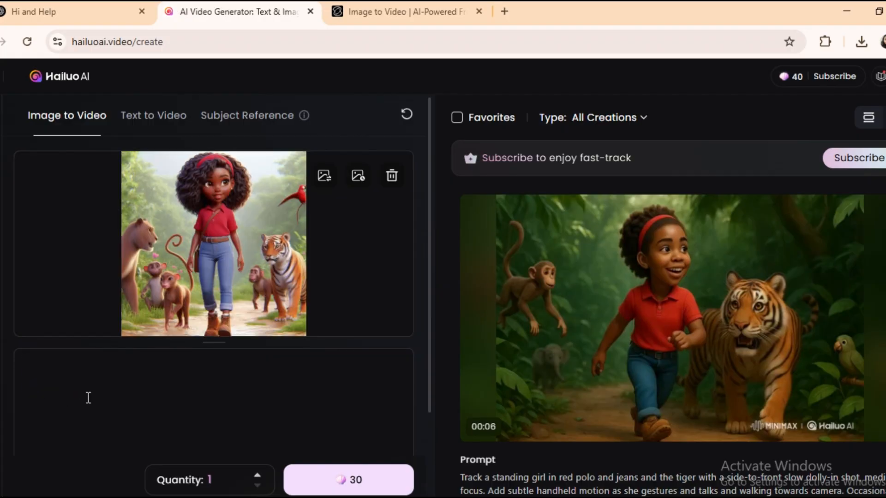
key("ctrl+v")
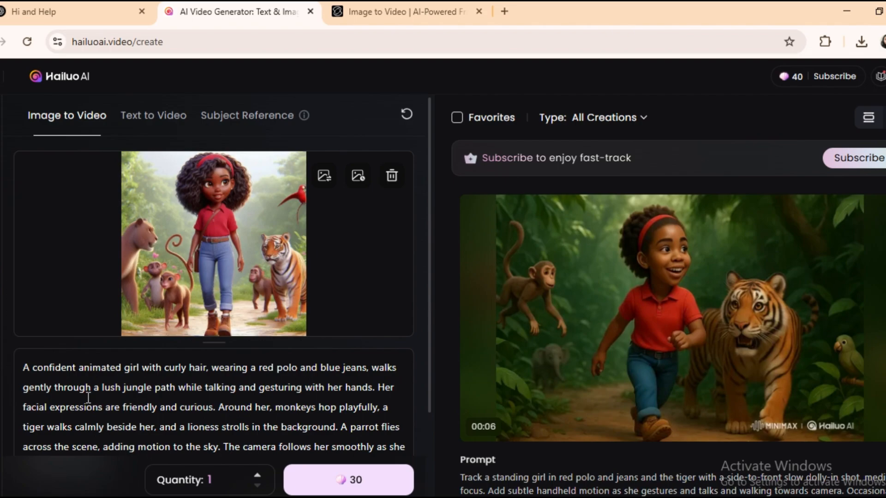
scroll(353, 409, "down", 2)
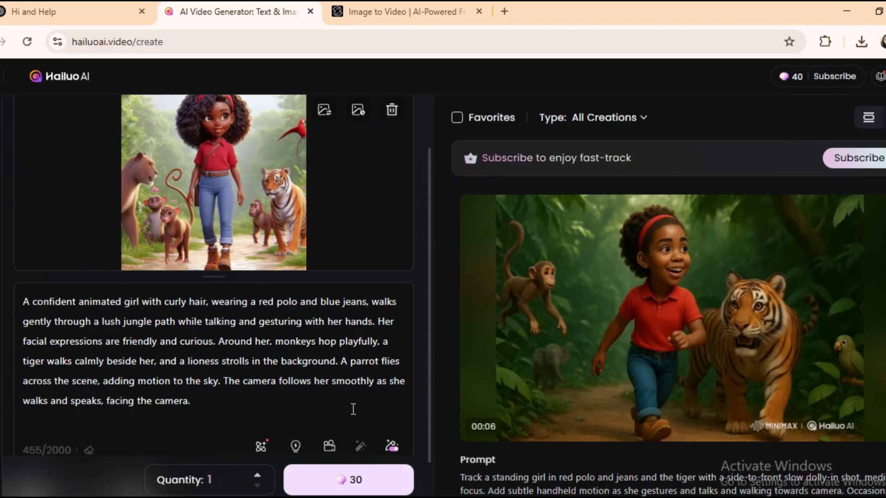
key("Return")
scroll(353, 410, "down", 1)
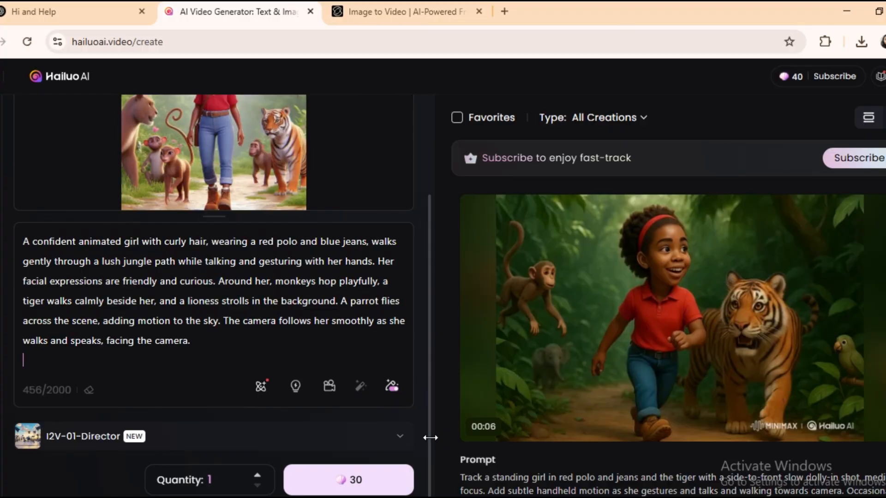
left_click(318, 491)
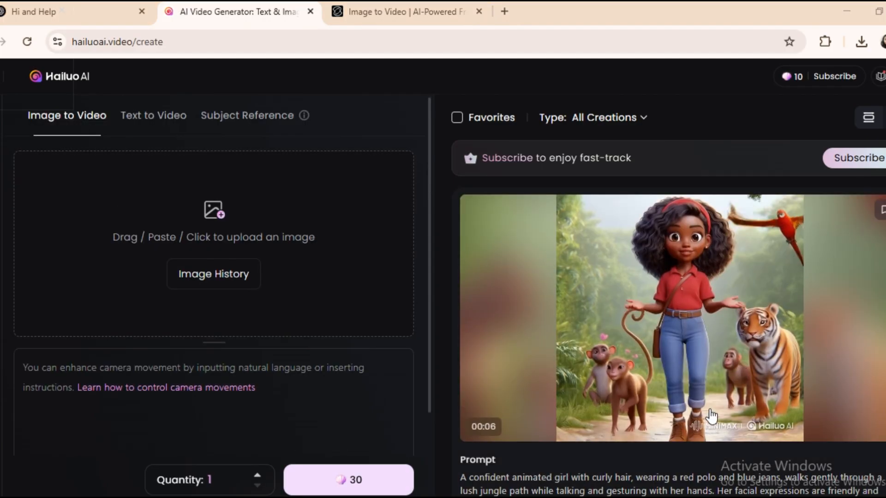
Open the download options for the newly generated video of the girl with the animals
scroll(708, 419, "down", 6)
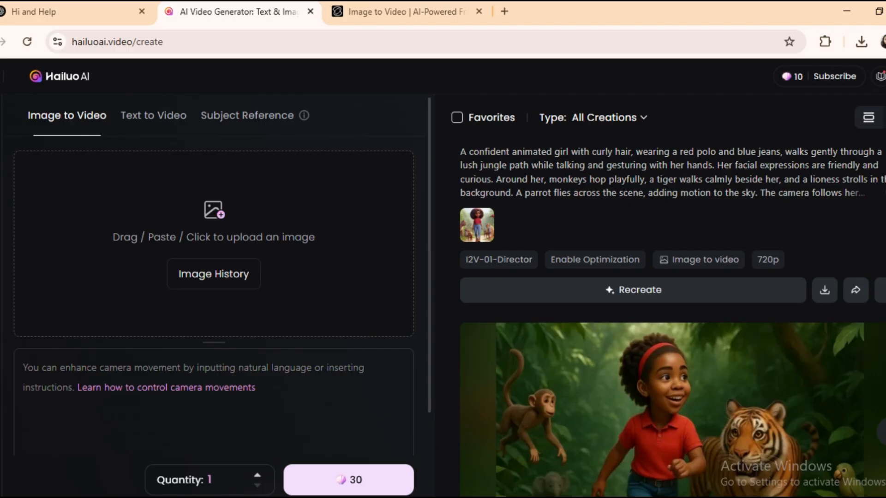
left_click(825, 293)
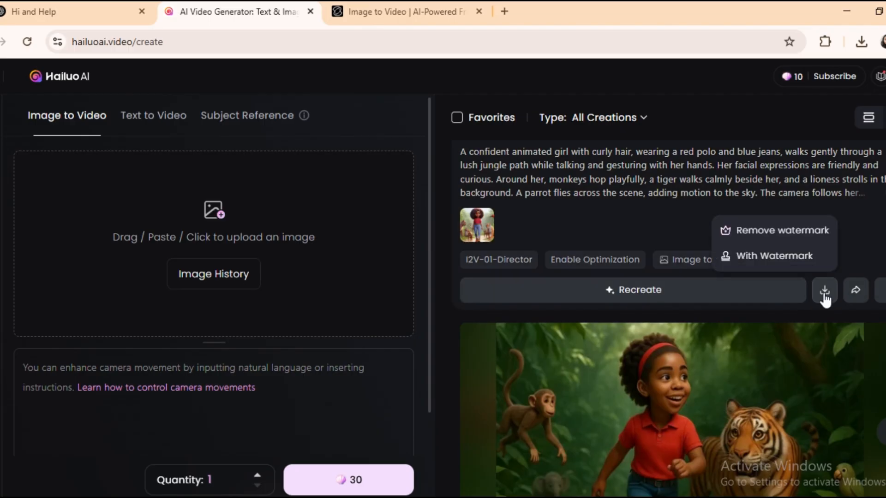
left_click(825, 298)
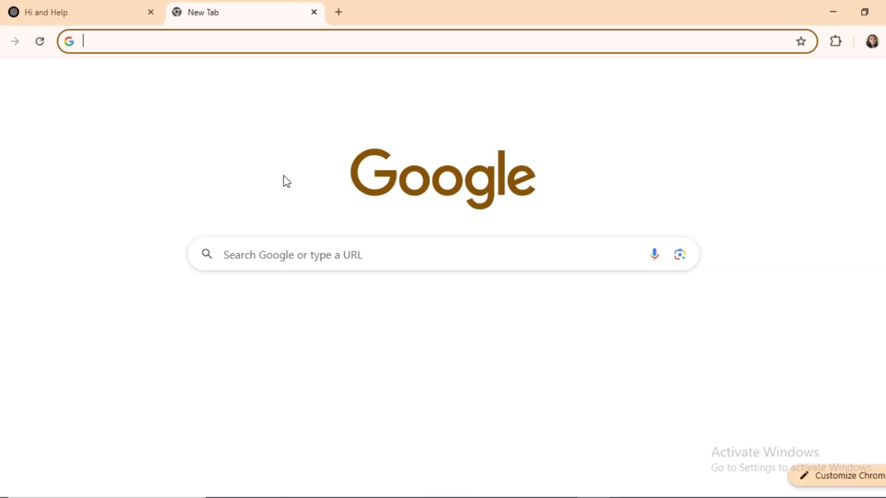
Search Google for dreamface and open the official Dreamface website
left_click(278, 256)
type("drea")
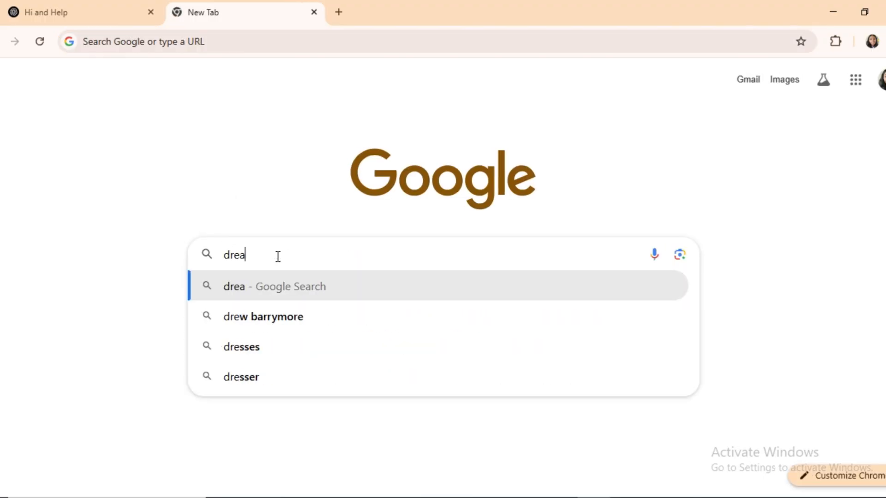
left_click(276, 328)
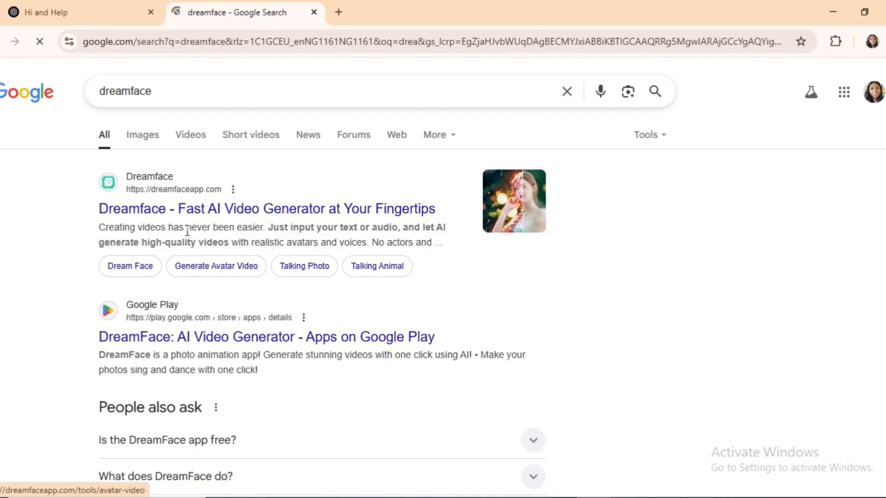
left_click(171, 215)
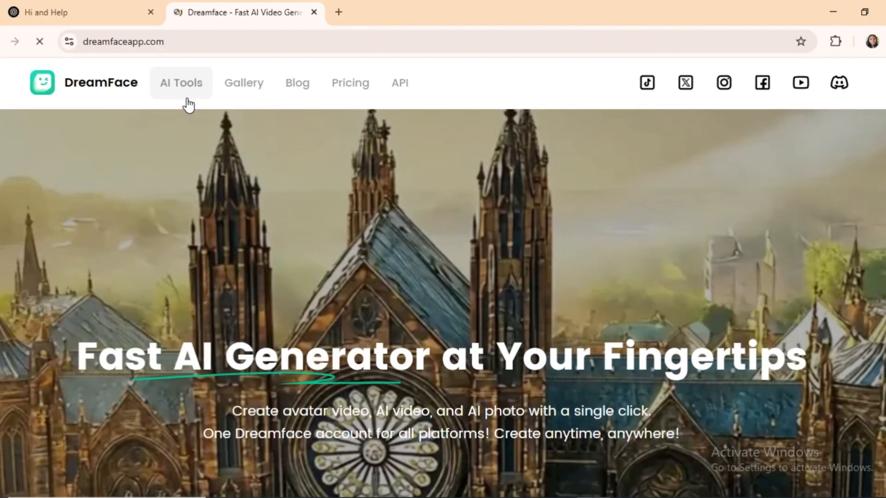
Open the Video Lip Sync tool, launch the avatar video generator and dismiss the announcements
mouse_move(170, 118)
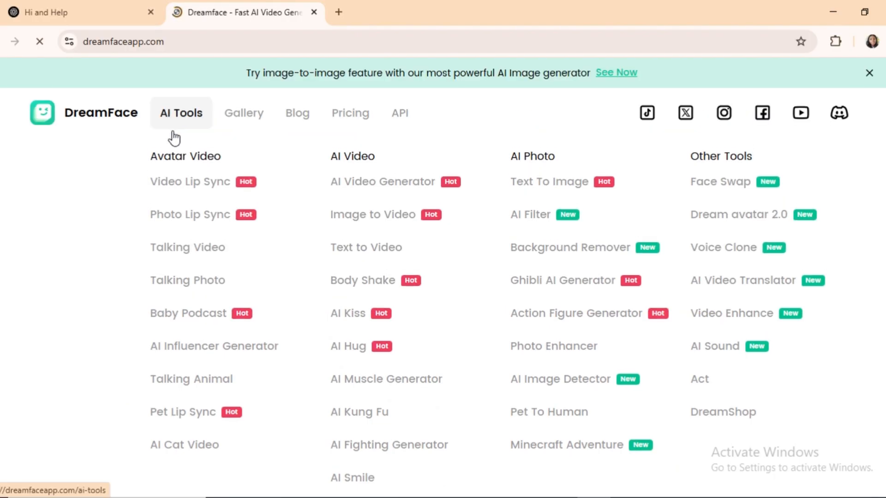
left_click(178, 183)
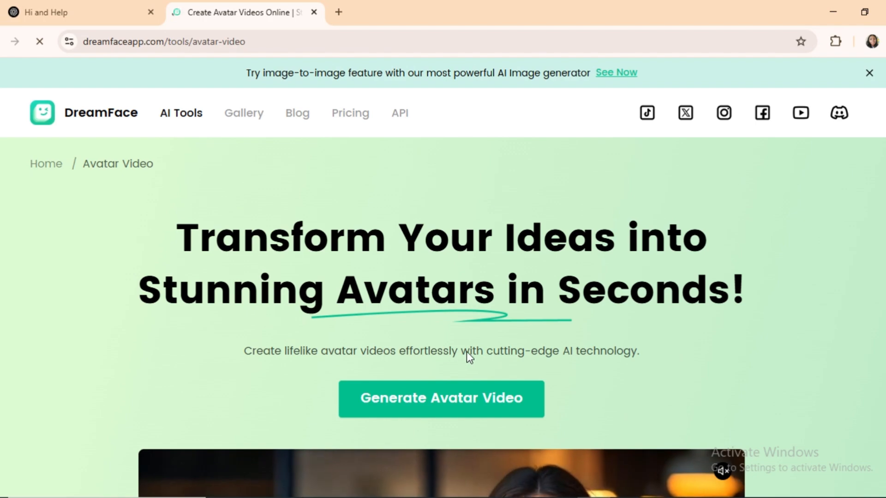
left_click(393, 397)
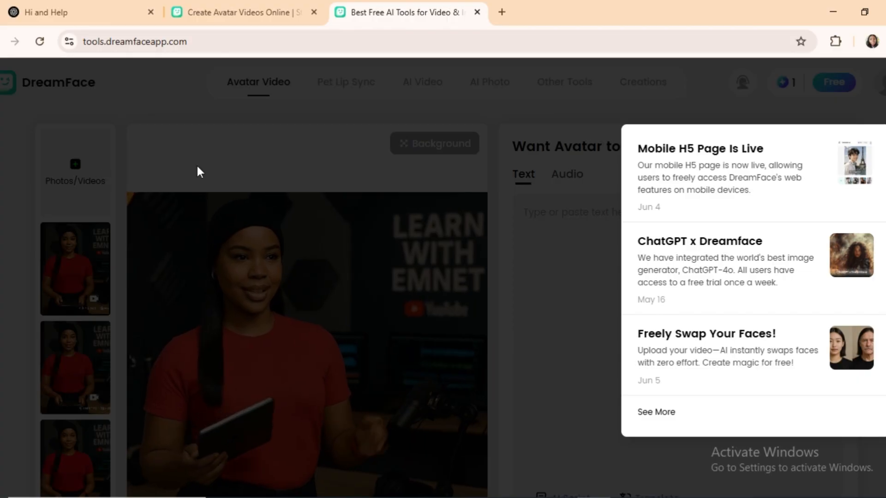
left_click(599, 108)
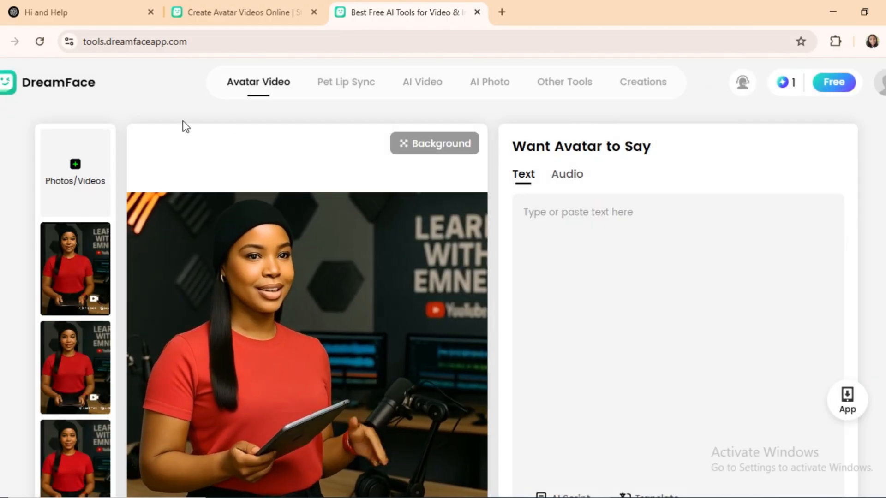
left_click(75, 168)
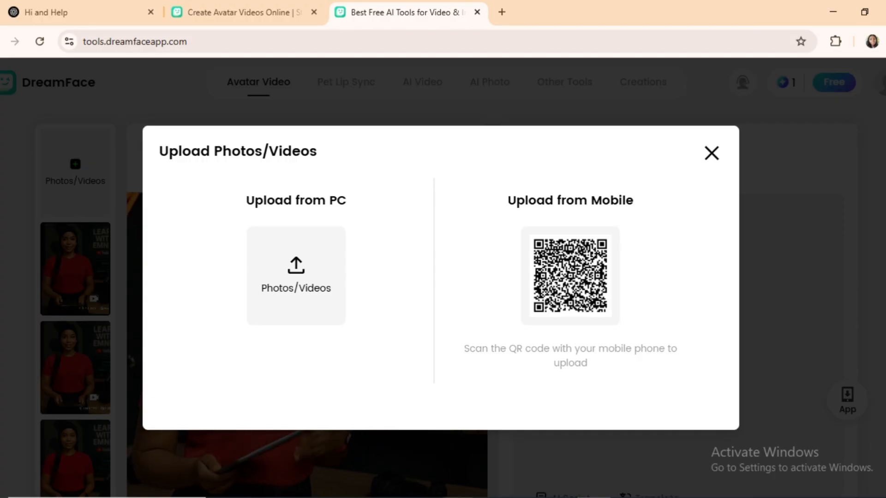
mouse_move(492, 497)
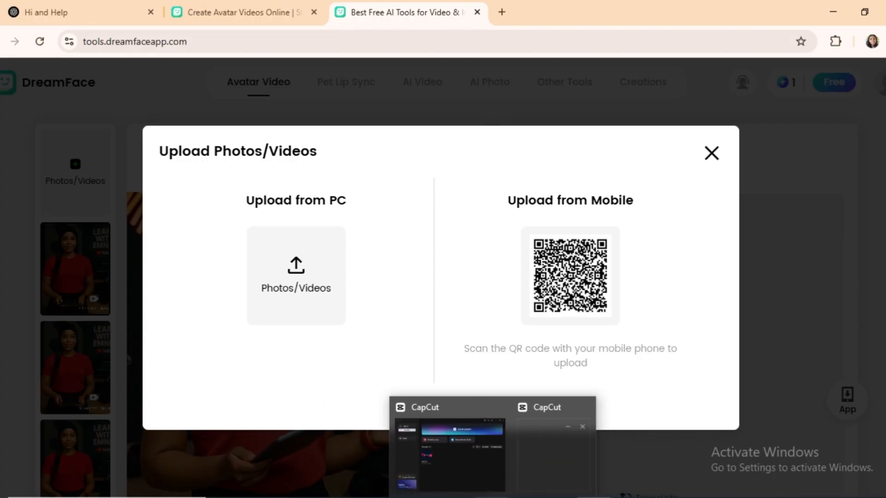
mouse_move(225, 497)
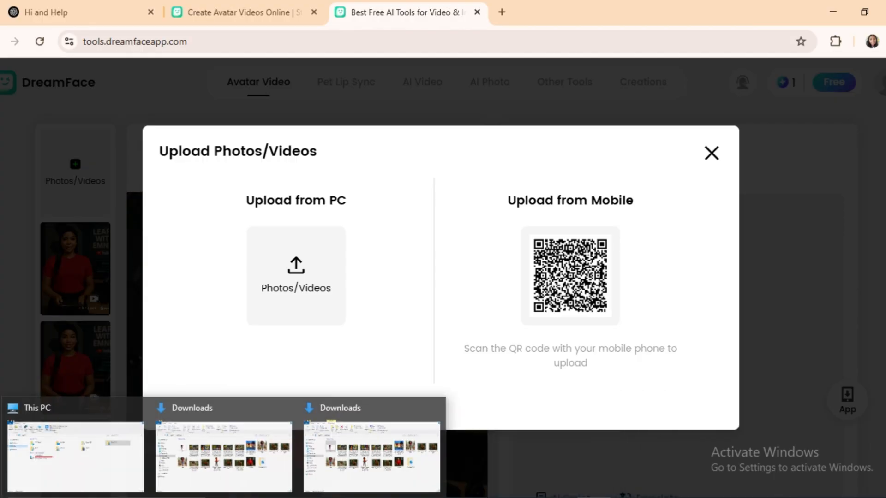
left_click(248, 424)
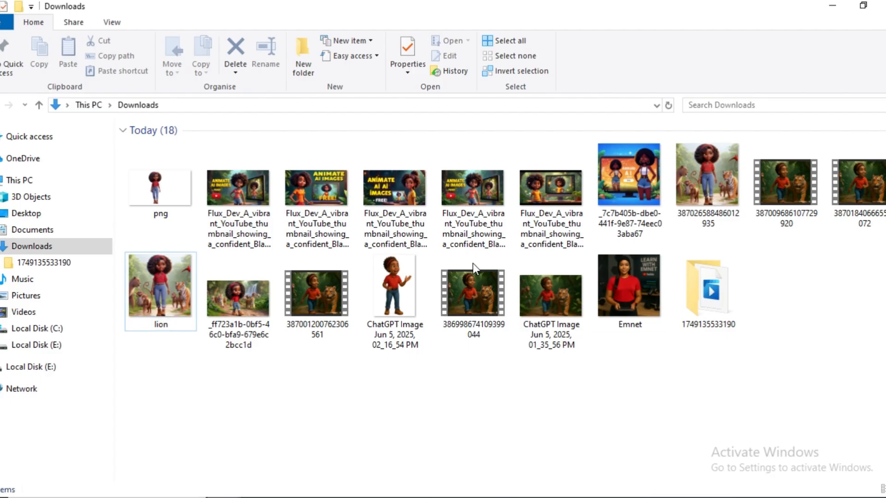
left_click_drag(719, 208, 318, 301)
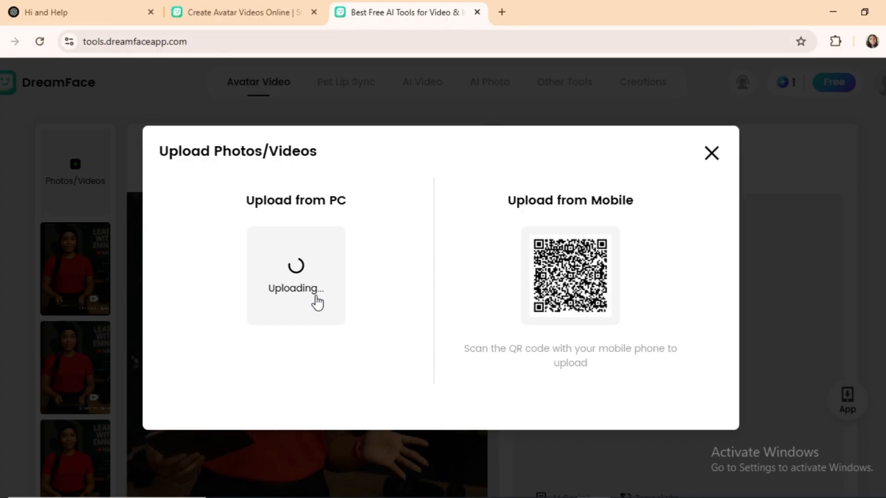
left_click(713, 155)
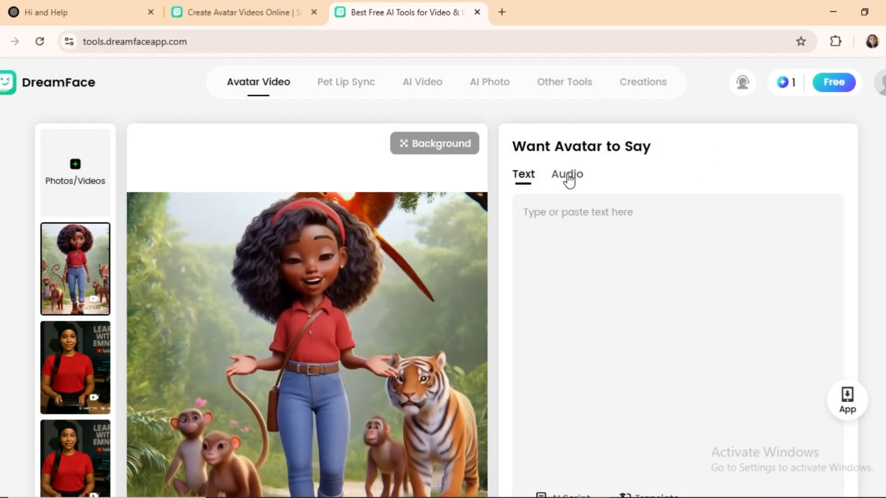
Enter the avatar script "Hey there! I'm exploring the jungle today with some of my wildest friends—look around, you never know who we'll meet next!"
left_click(548, 217)
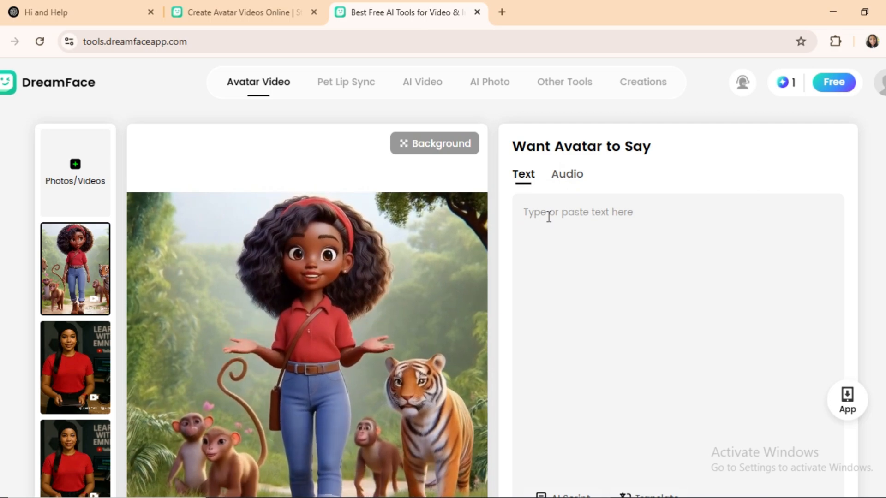
type("\"Hey there! I'm exploring the jungle today with some of my wildest friends—look around, you never know who we'll meet next!\"")
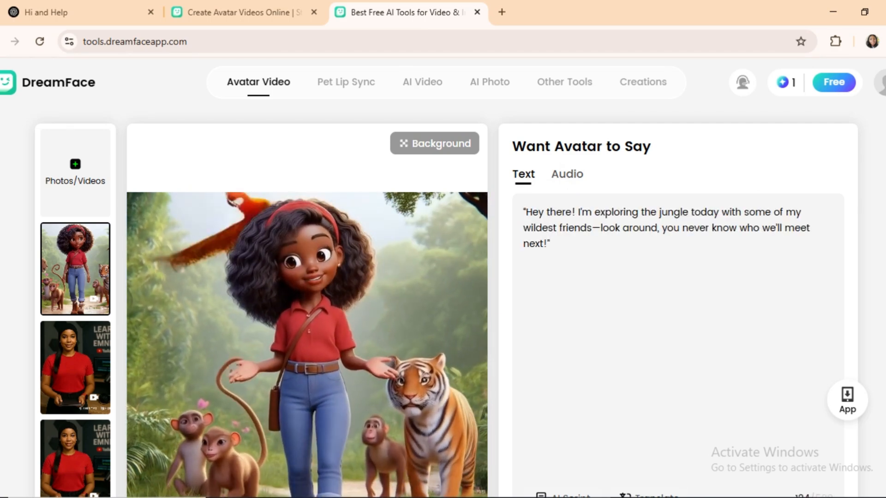
Choose the public female voice Lisa for the script and generate the avatar video
scroll(443, 277, "down", 2)
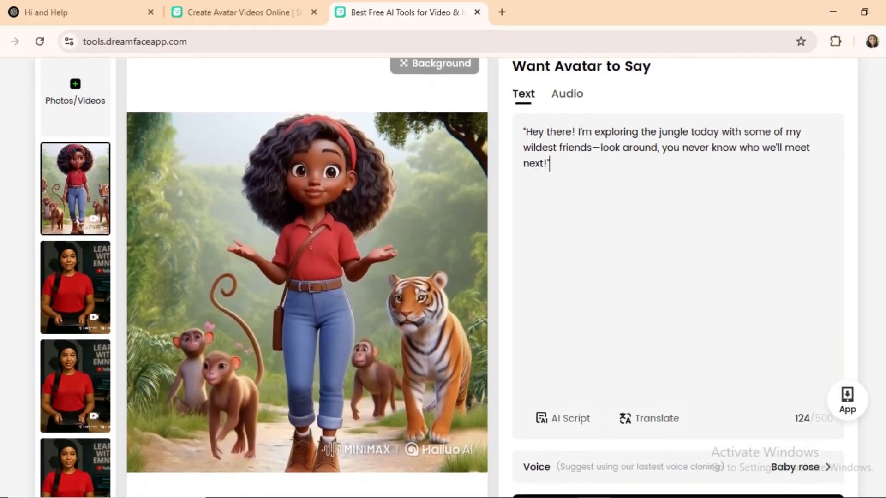
scroll(443, 277, "down", 1)
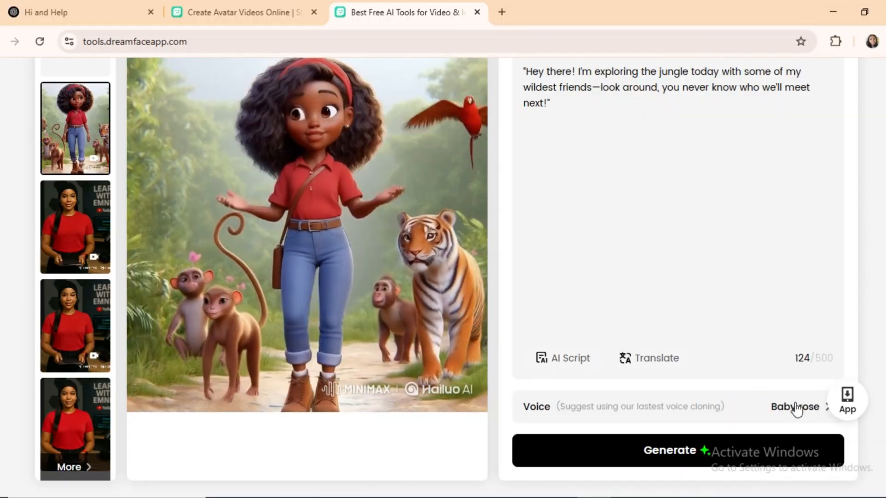
left_click(537, 412)
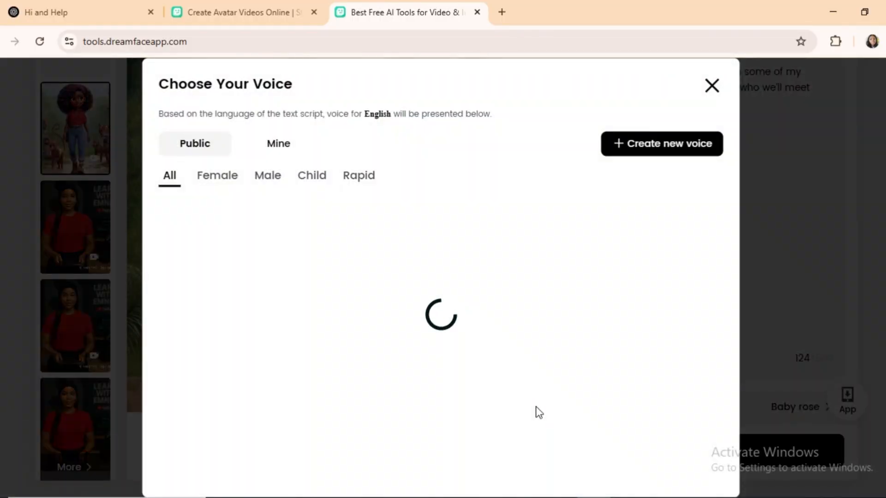
left_click(224, 179)
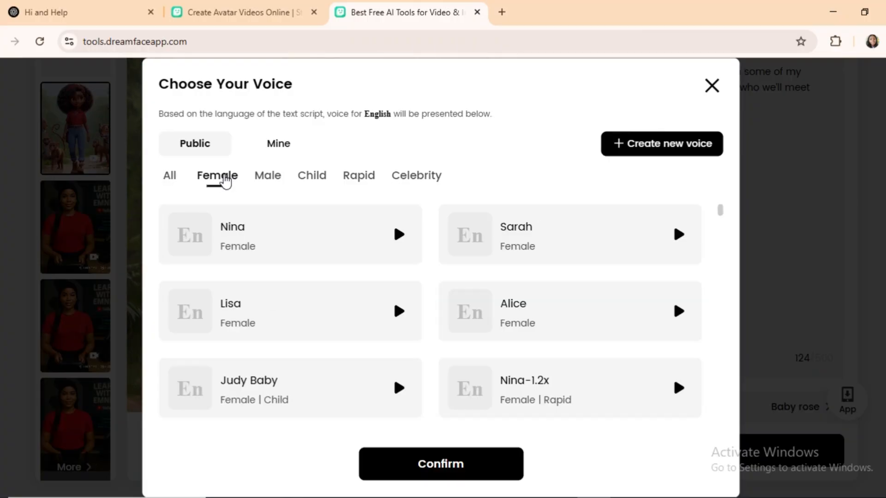
left_click(268, 322)
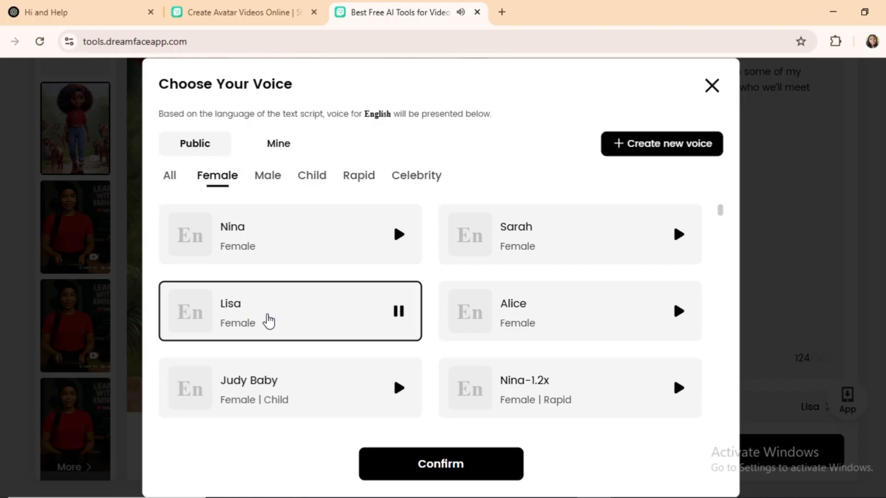
left_click(503, 463)
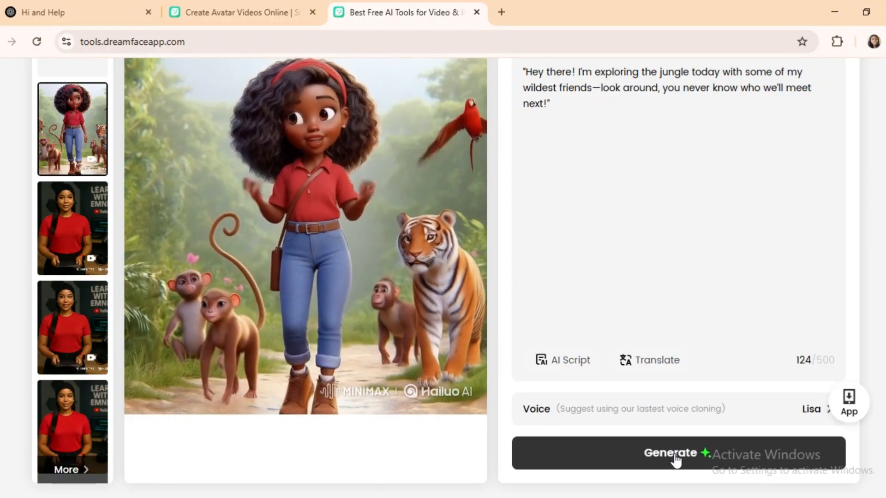
left_click(674, 456)
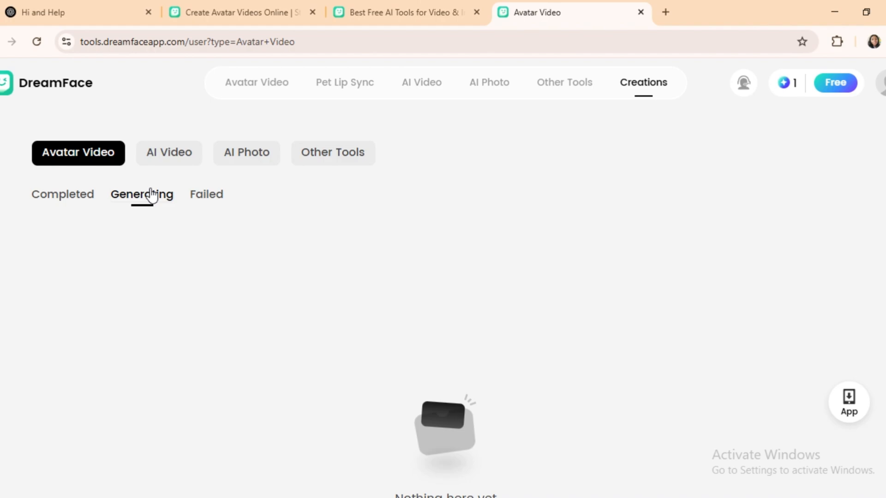
Open the new jungle girl video from the completed avatar videos and play it to check the lip sync
left_click(61, 195)
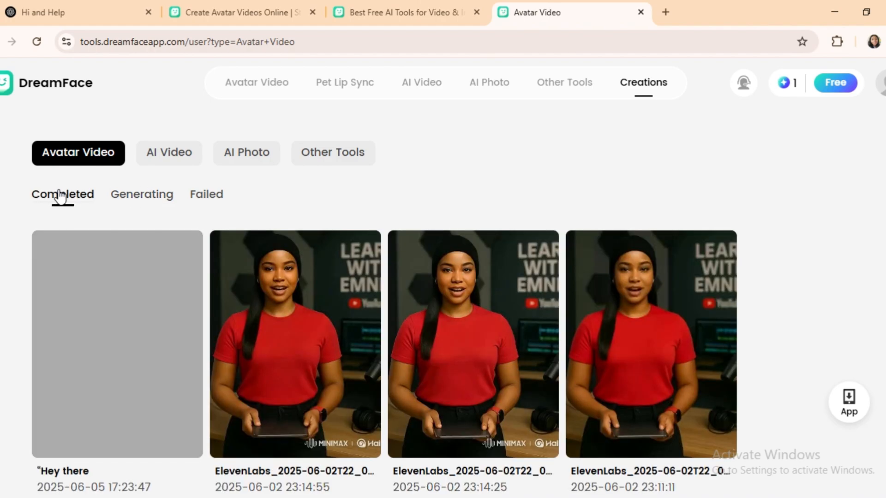
mouse_move(107, 244)
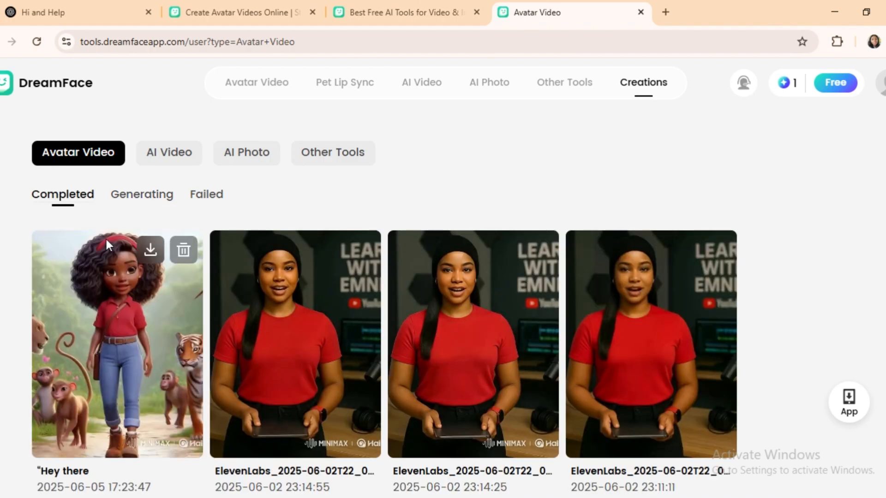
left_click(124, 332)
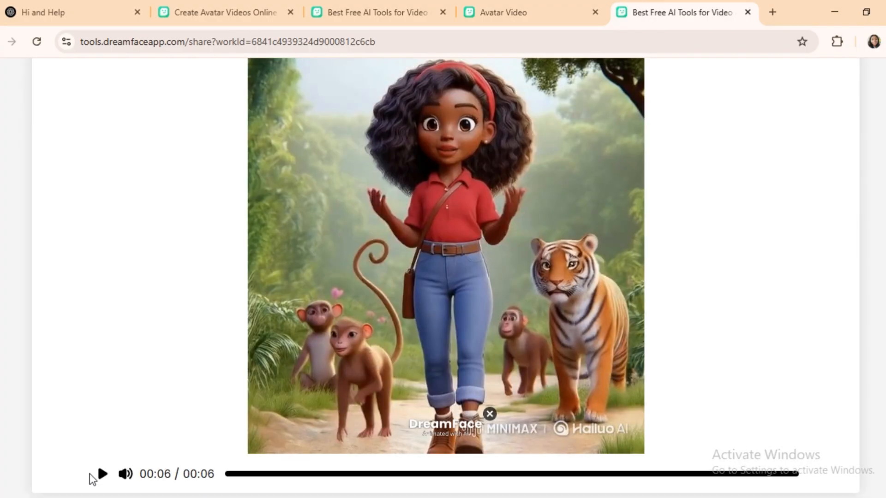
left_click(100, 476)
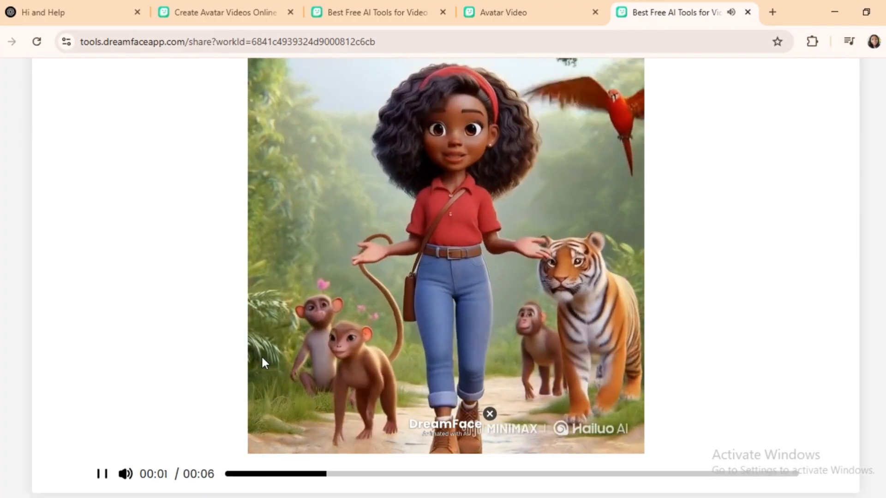